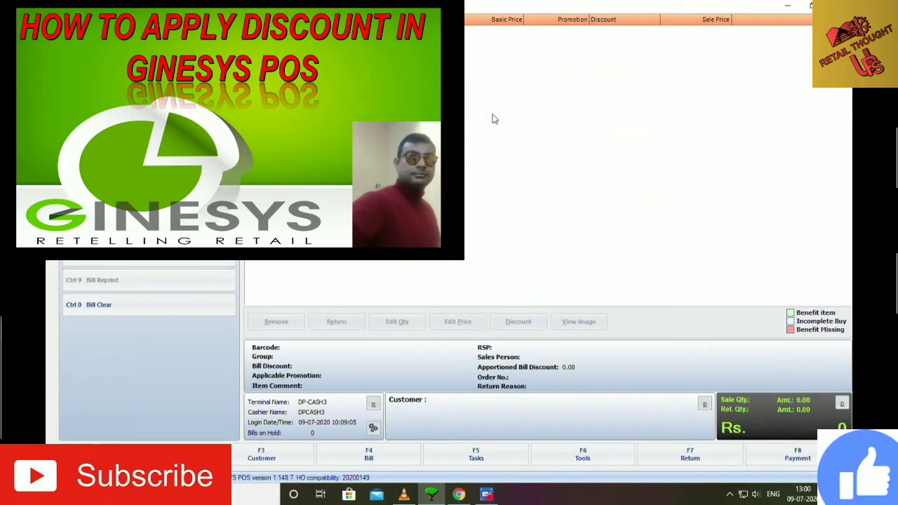
Scan barcodes M273507, M314584 and M314592 so the three-item bill totals 330.
type("M273507")
key("Return")
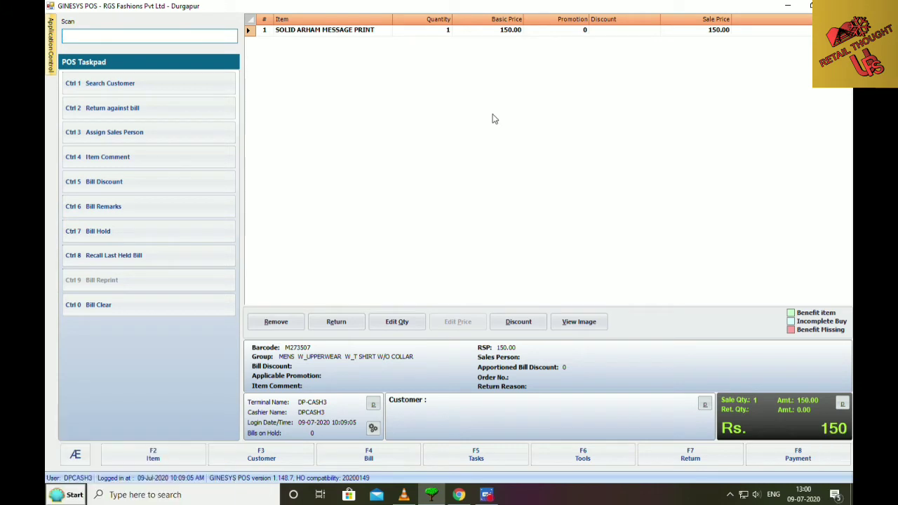
type("M314584")
key("Return")
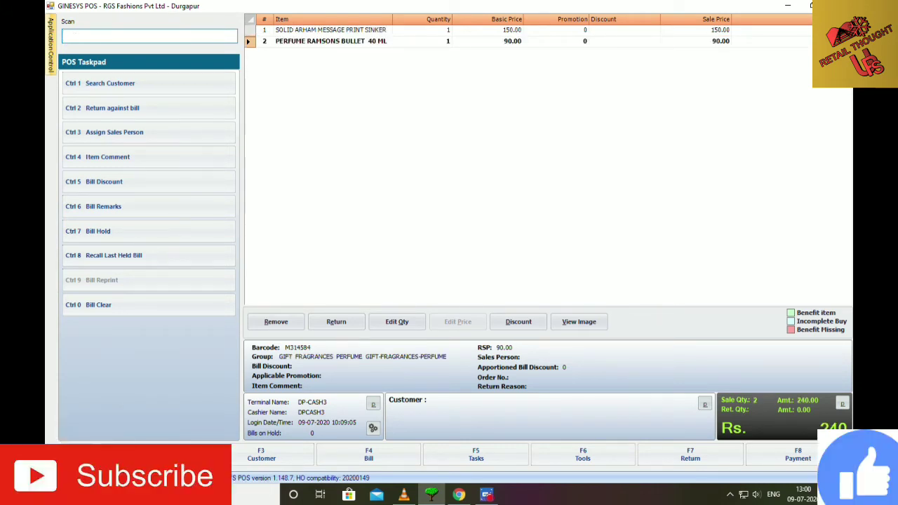
type("M314592")
key("Return")
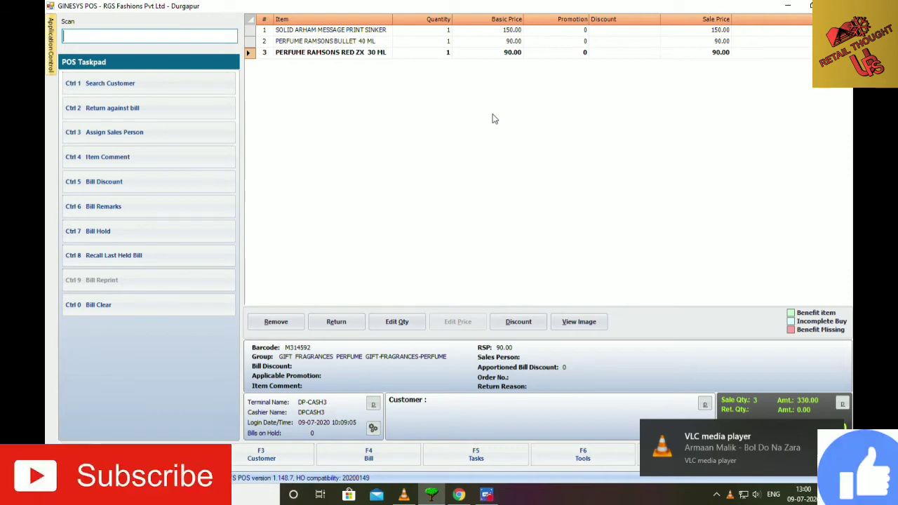
Find the existing customer by their mobile number and attach them to the bill.
key("F3")
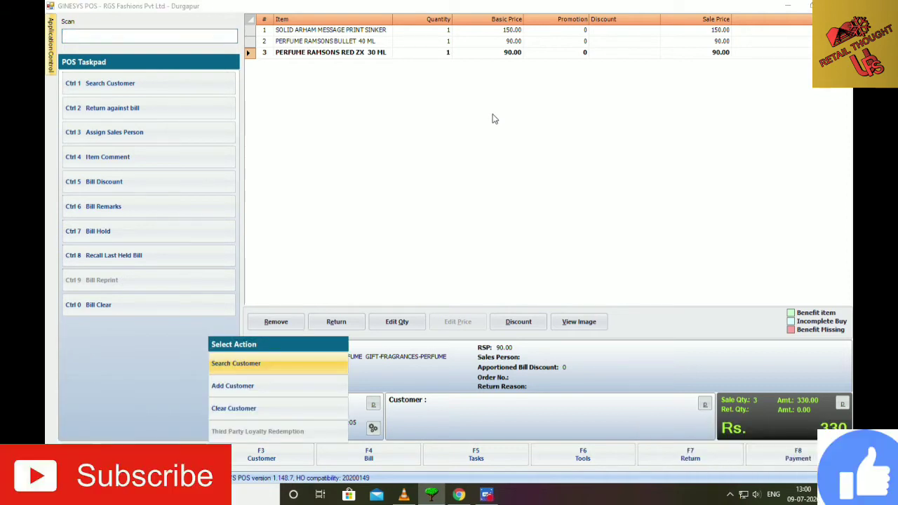
key("Return")
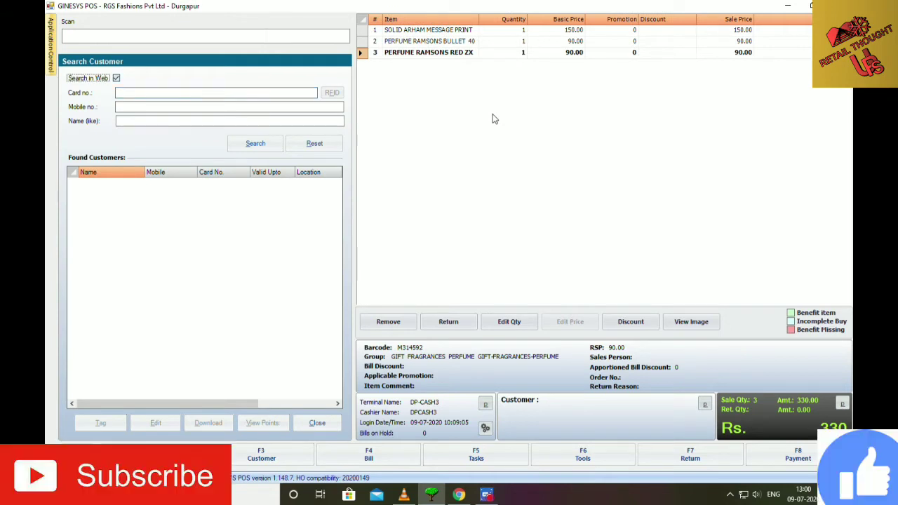
key("Tab")
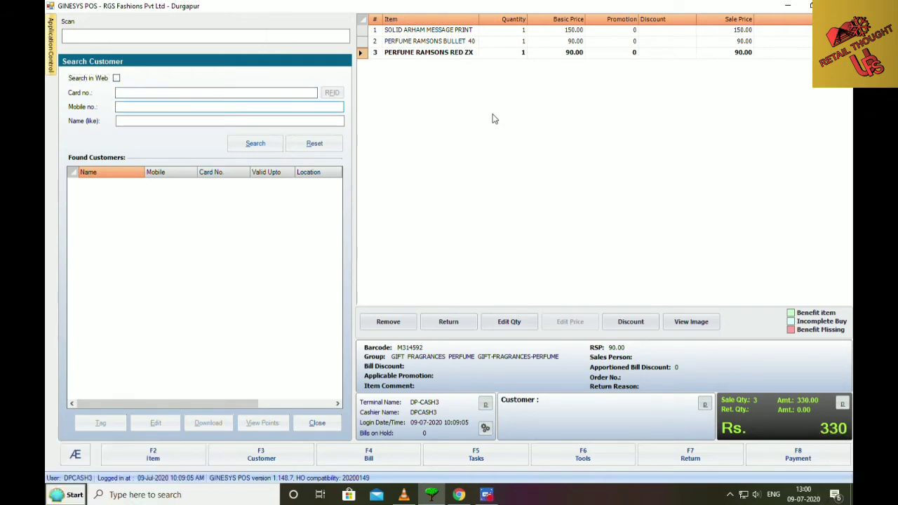
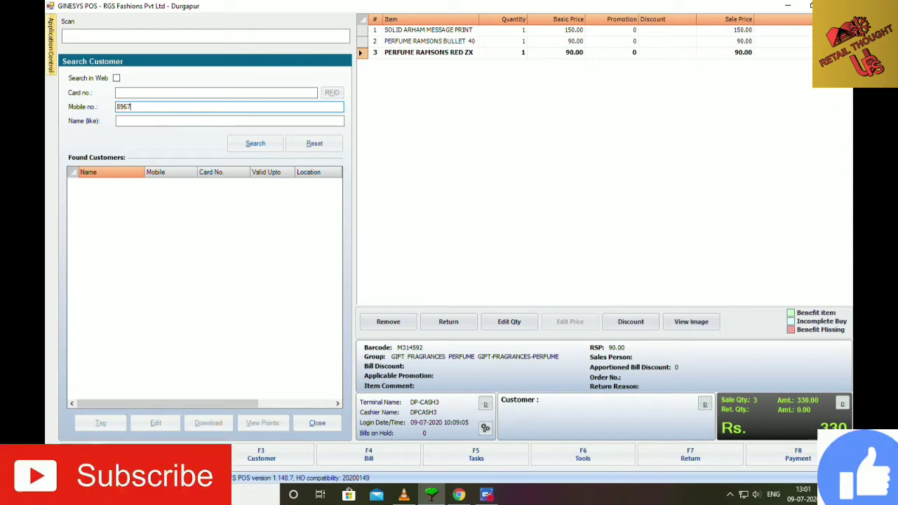
key("Return")
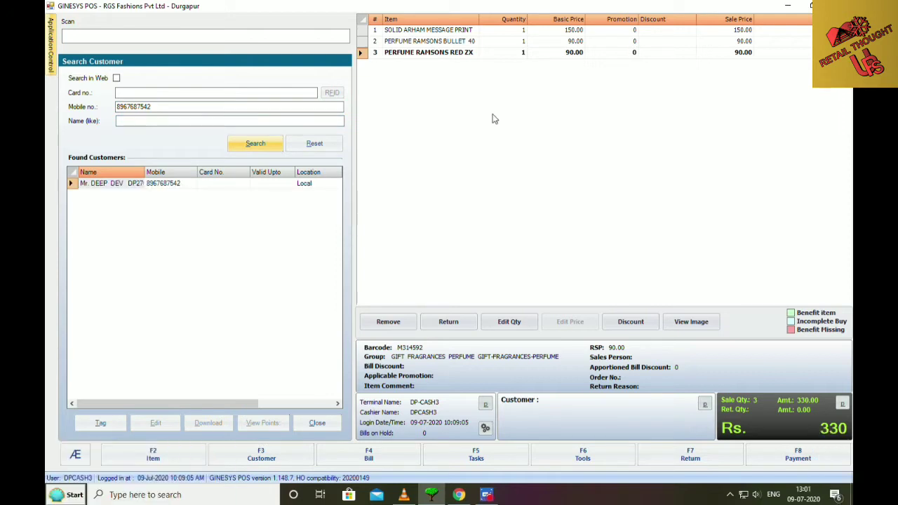
key("Return")
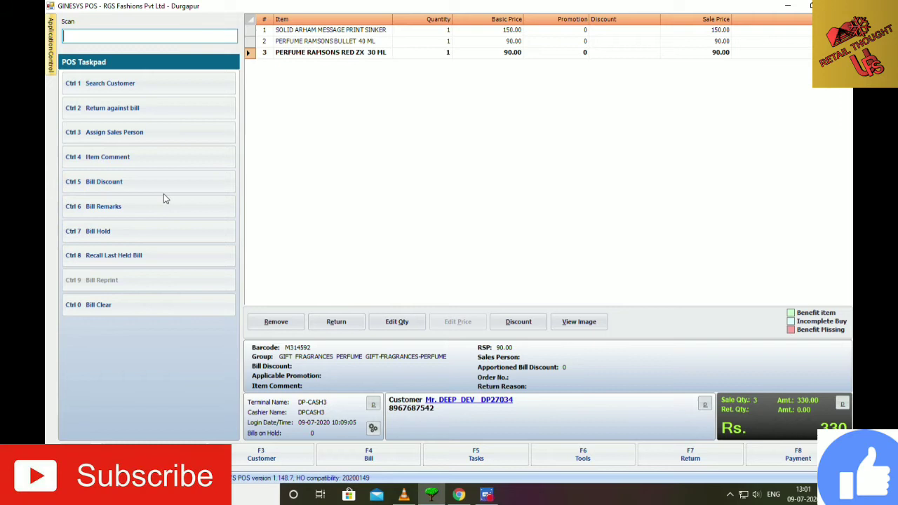
Open the Discount option, try UPTO 50%, then cancel back to the Select Discount list.
key("F4")
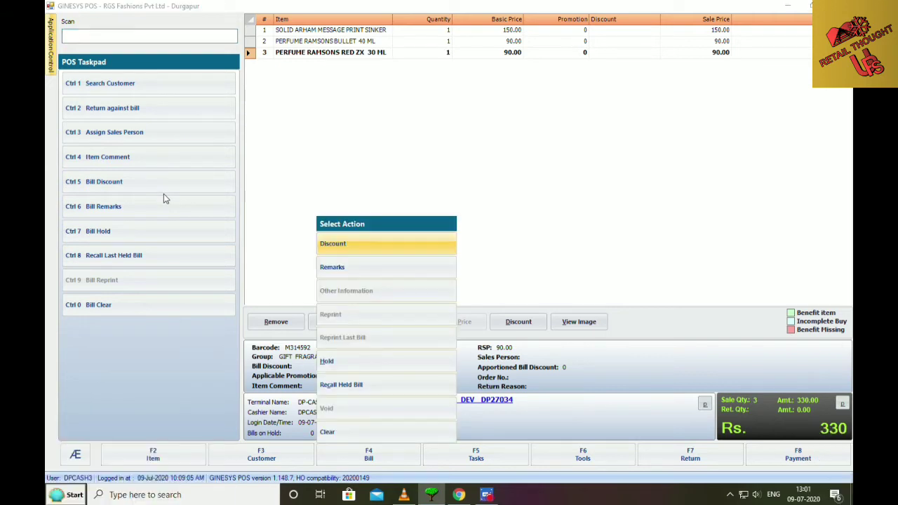
key("Return")
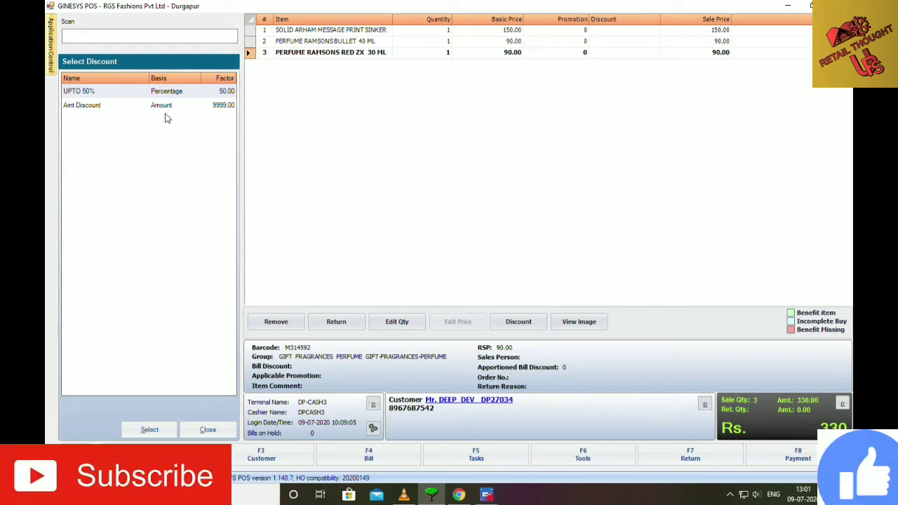
key("Return")
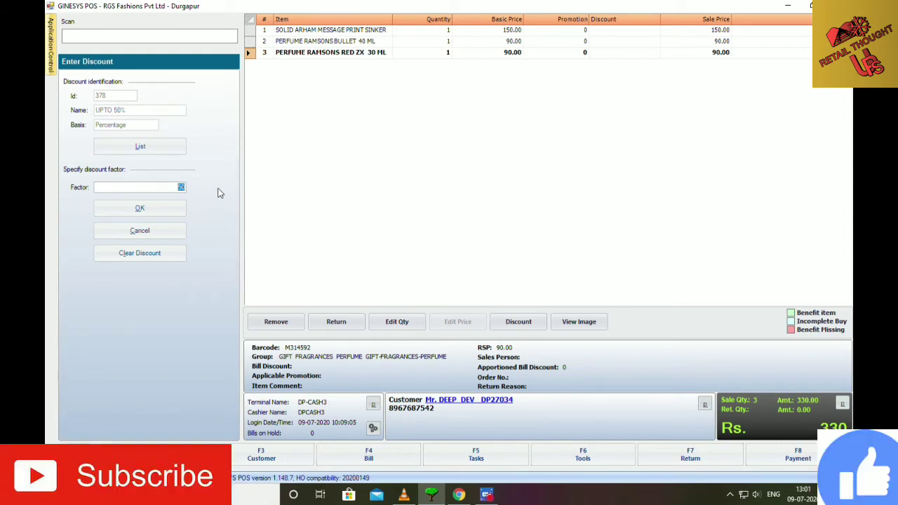
key("Escape")
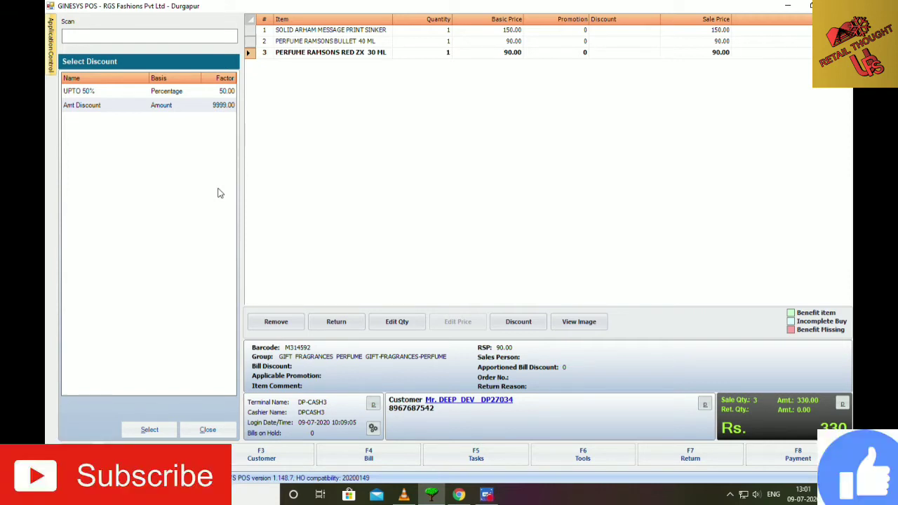
Switch User to the manager's account using their user name and password.
key("F5")
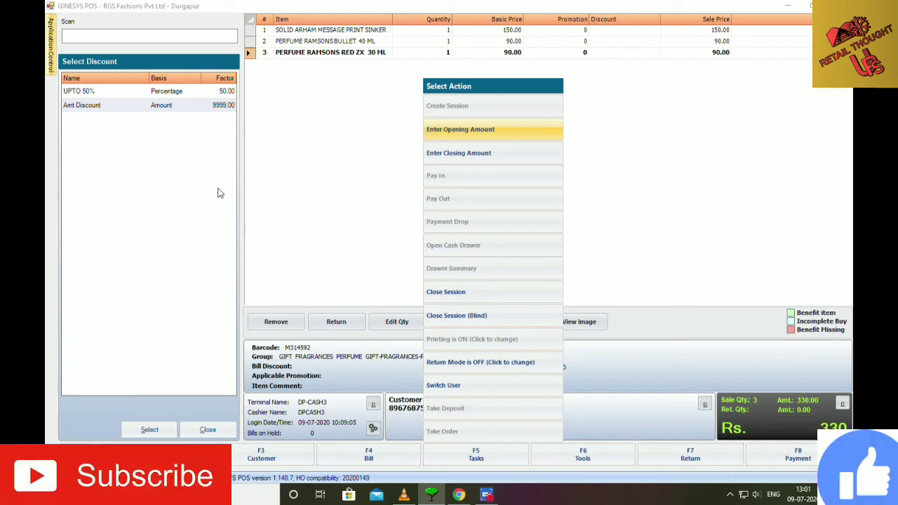
key("Up")
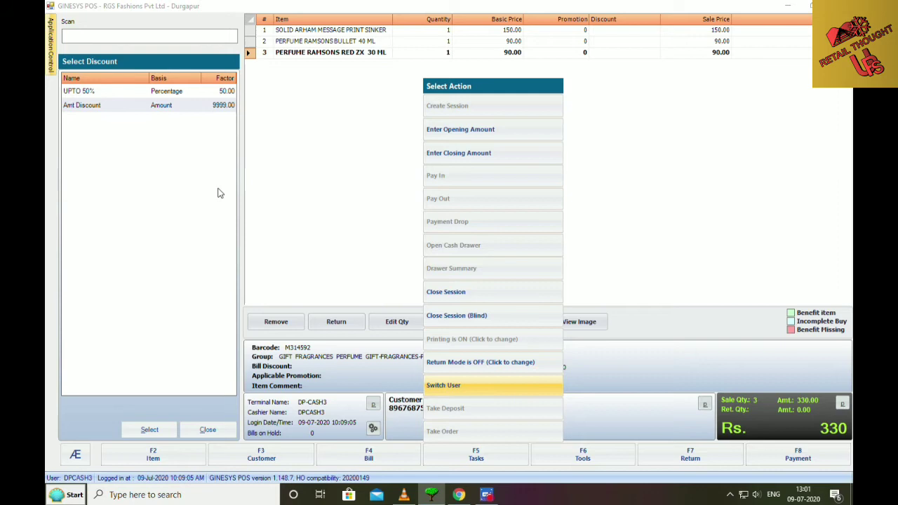
key("Return")
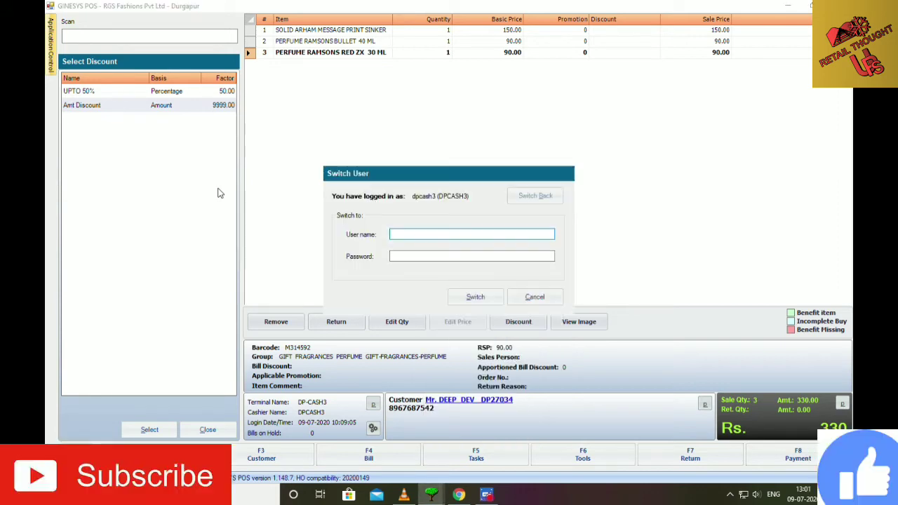
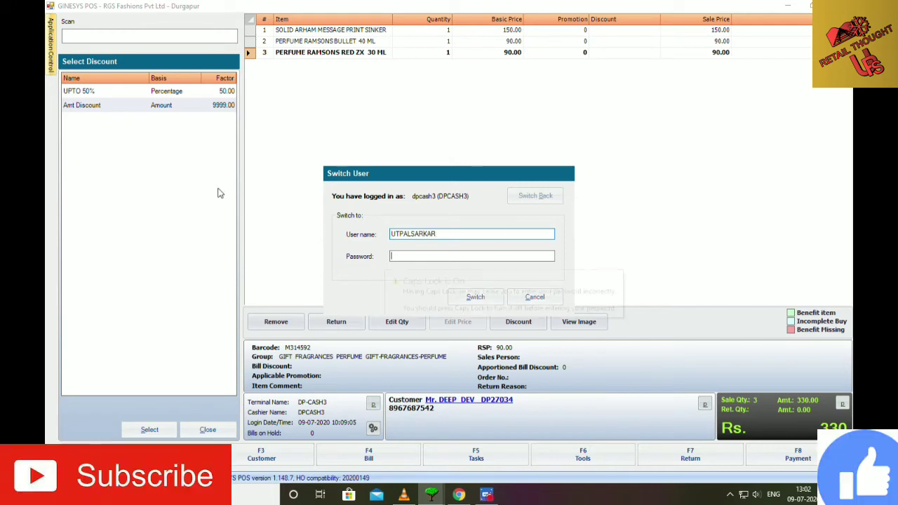
key("Tab")
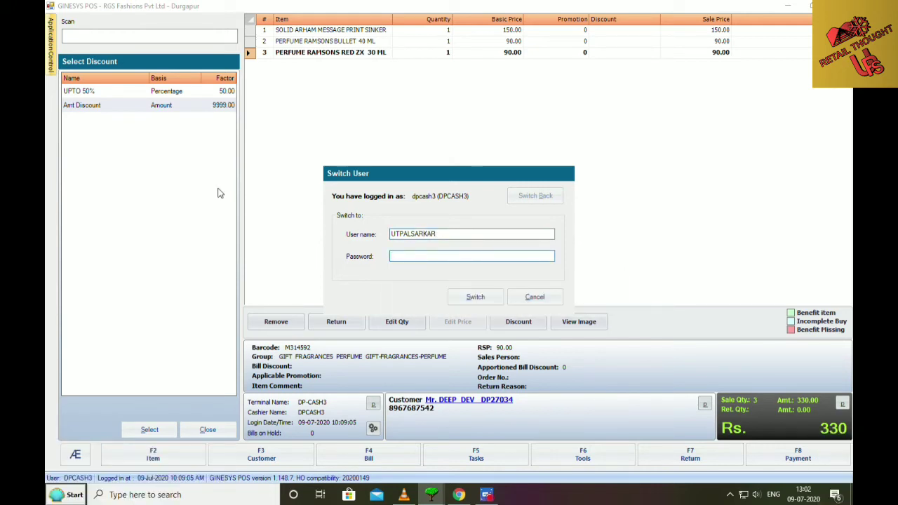
type("***")
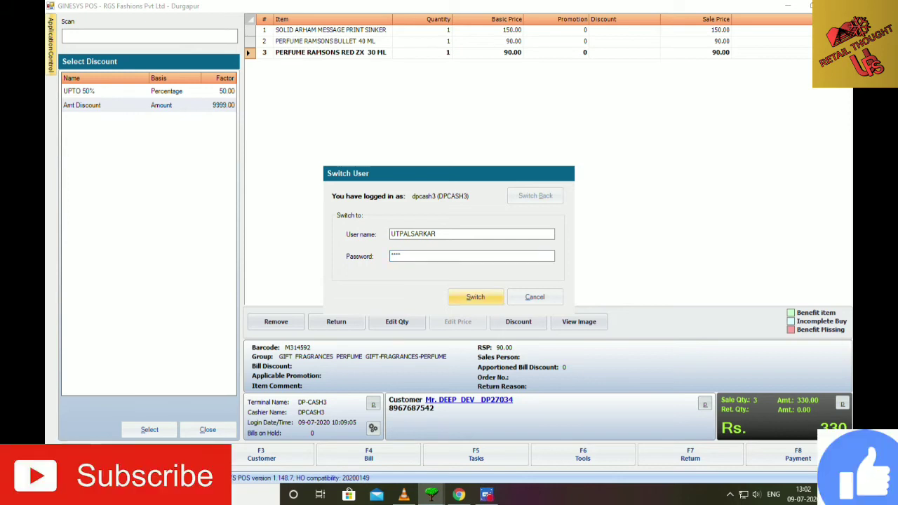
key("Return")
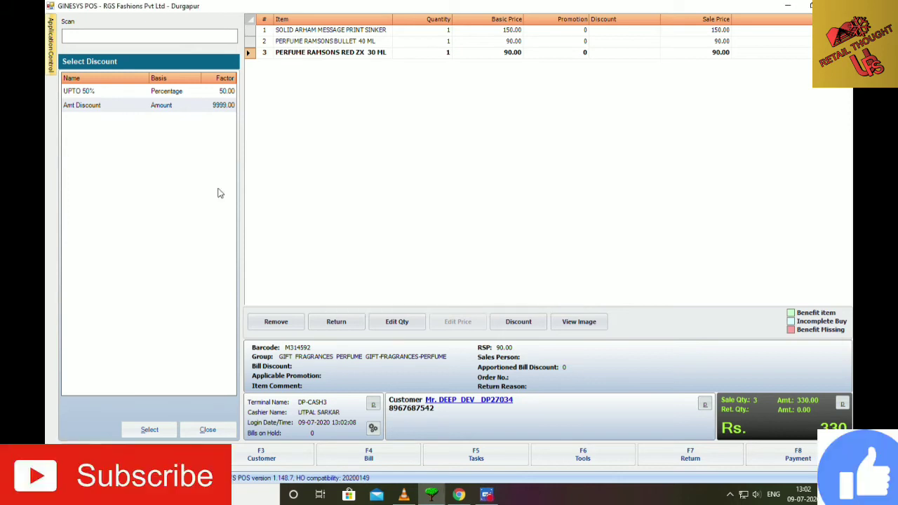
Apply the UPTO 50% discount at factor 15 and view the bill's discount summary.
key("Up")
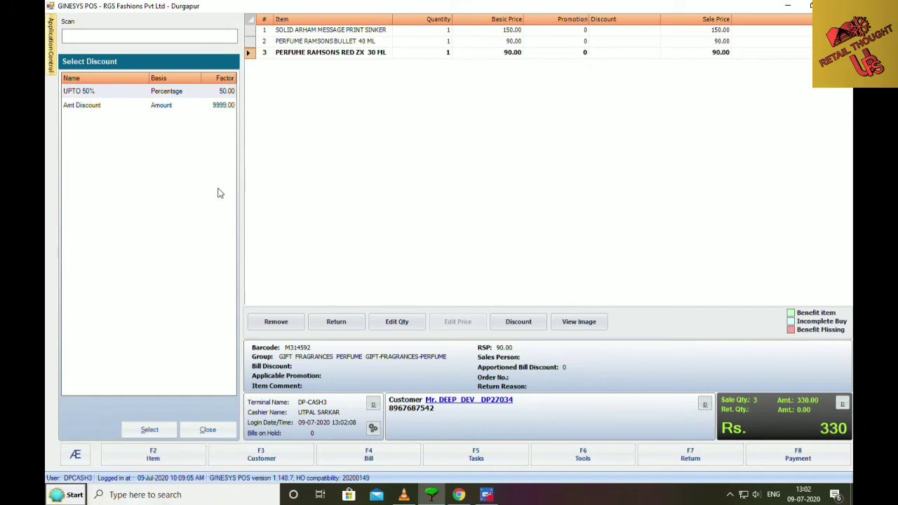
key("Return")
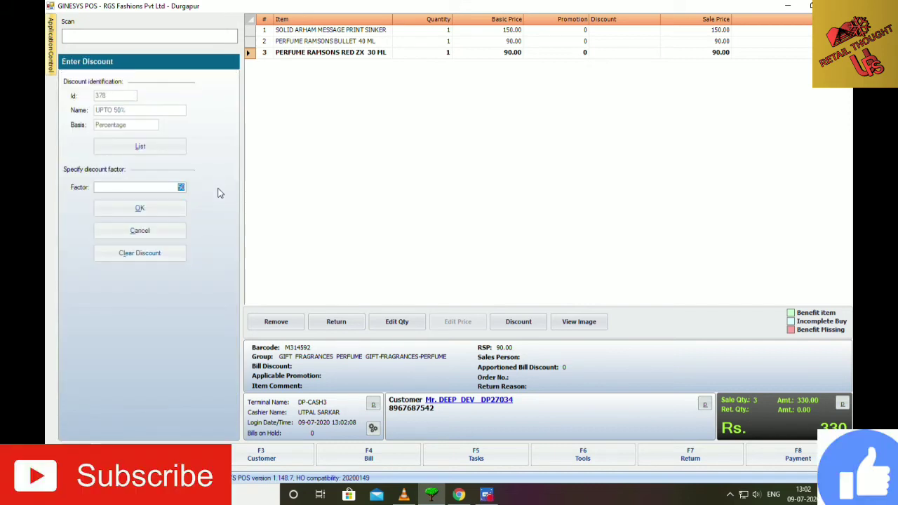
type("15")
key("Tab")
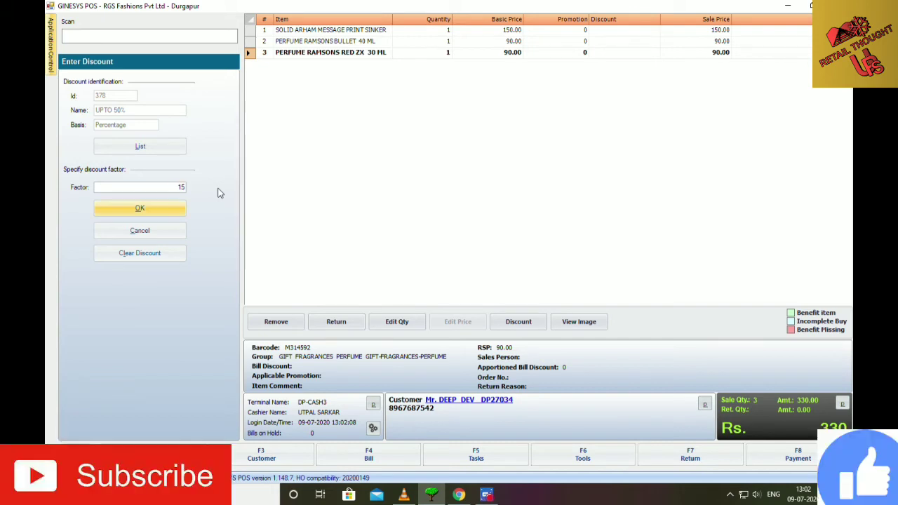
key("Return")
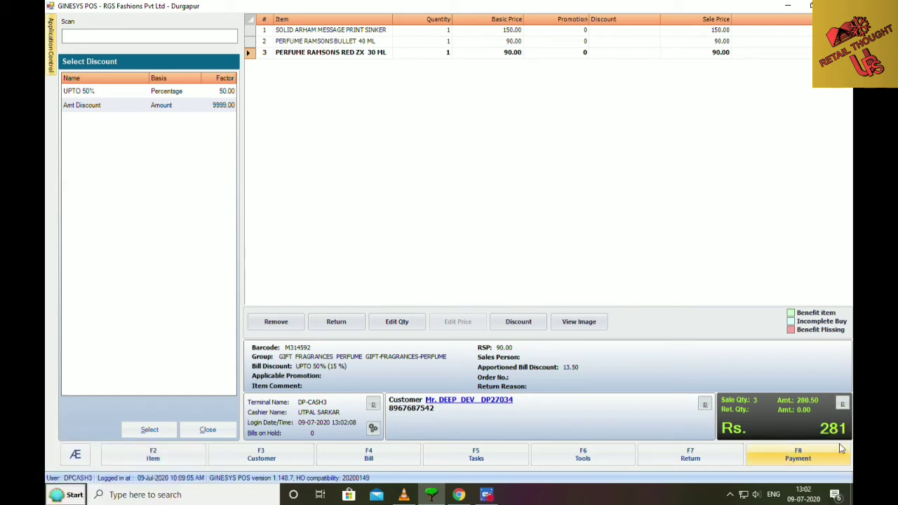
left_click(842, 403)
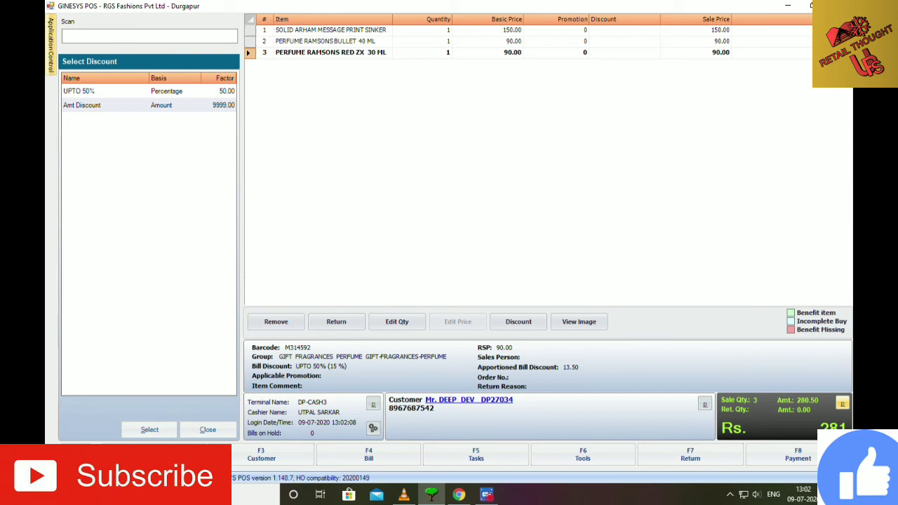
Pay 281 by Credit Card-SBI and save the fully paid bill.
left_click(804, 459)
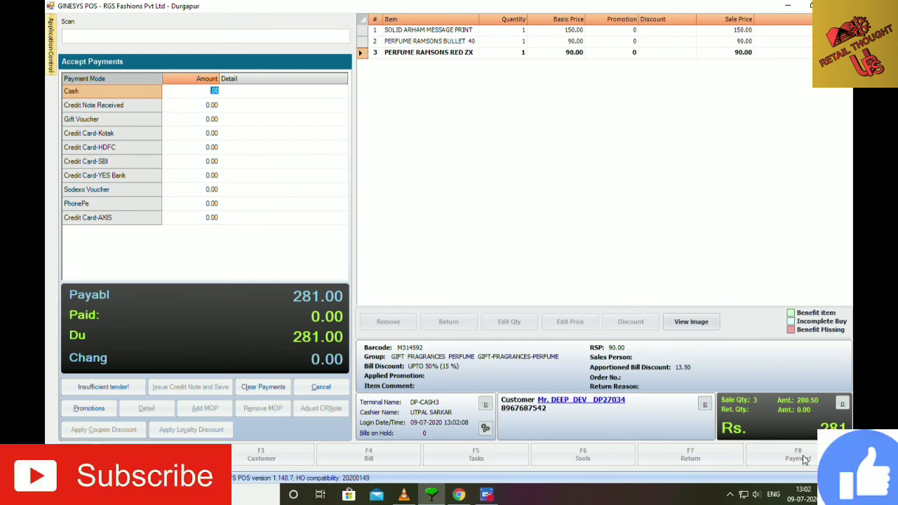
key("Down")
key("Down")
key("Down")
key("Down")
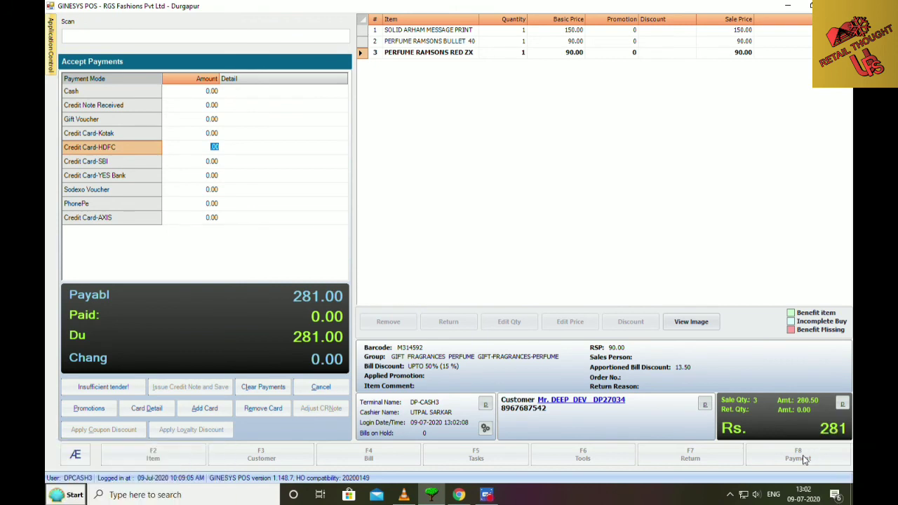
key("Up")
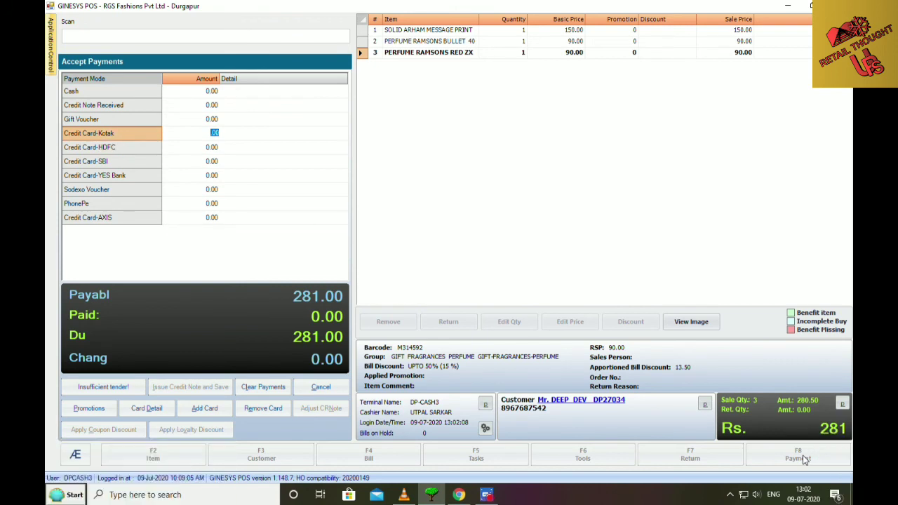
key("Down")
key("Down")
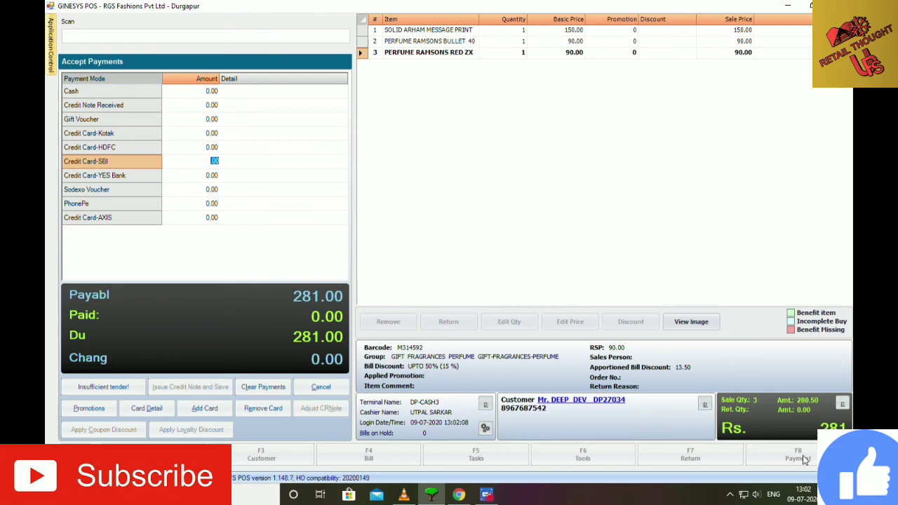
type("281")
key("Return")
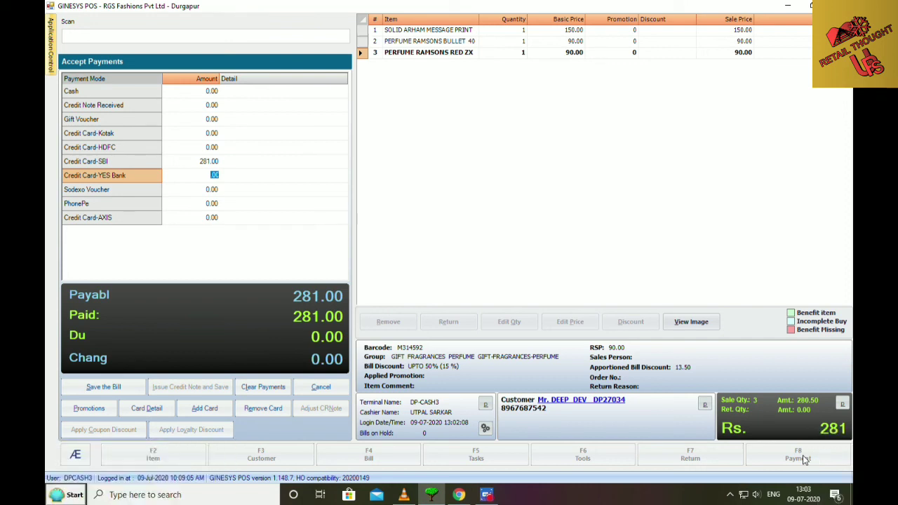
key("Return")
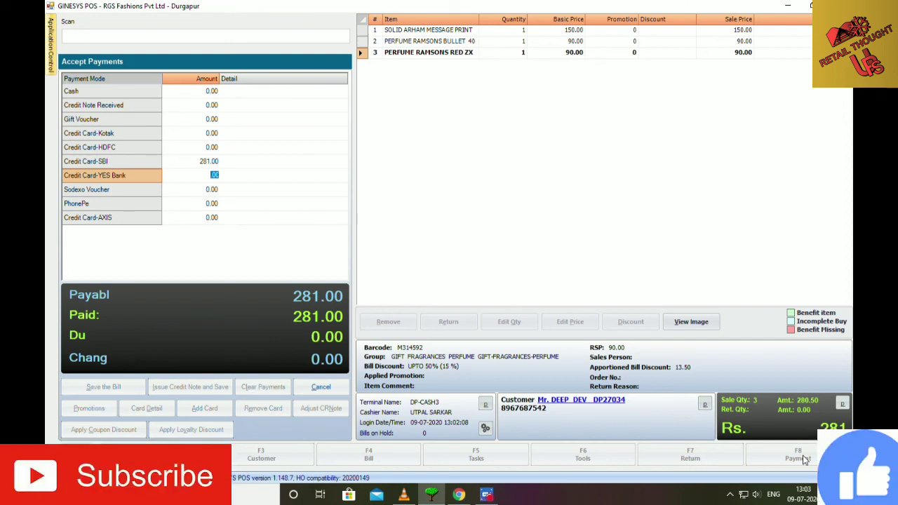